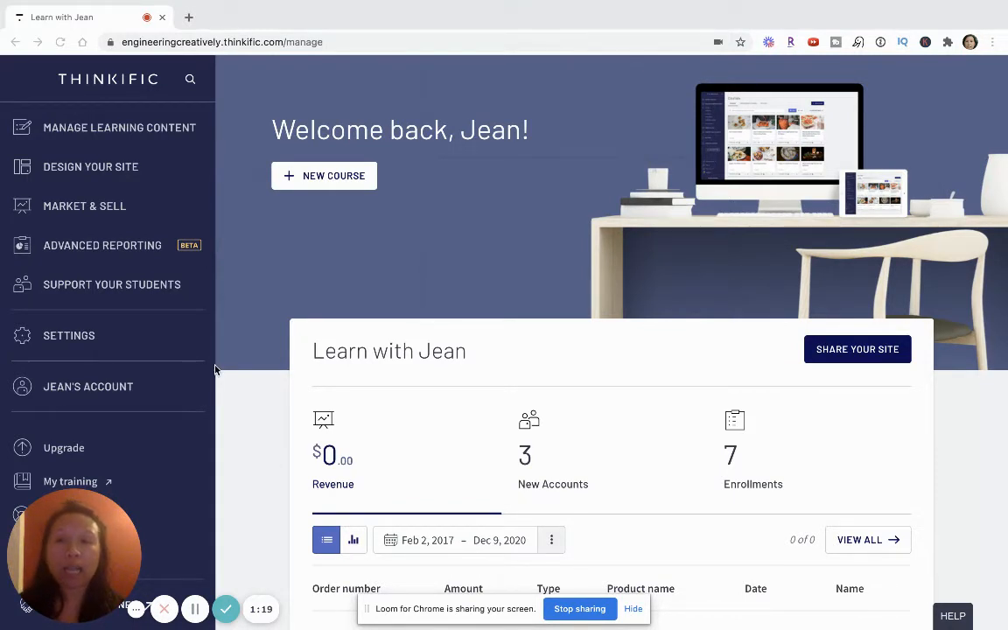
Open the Users list in the student support section.
scroll(218, 352, down, 1)
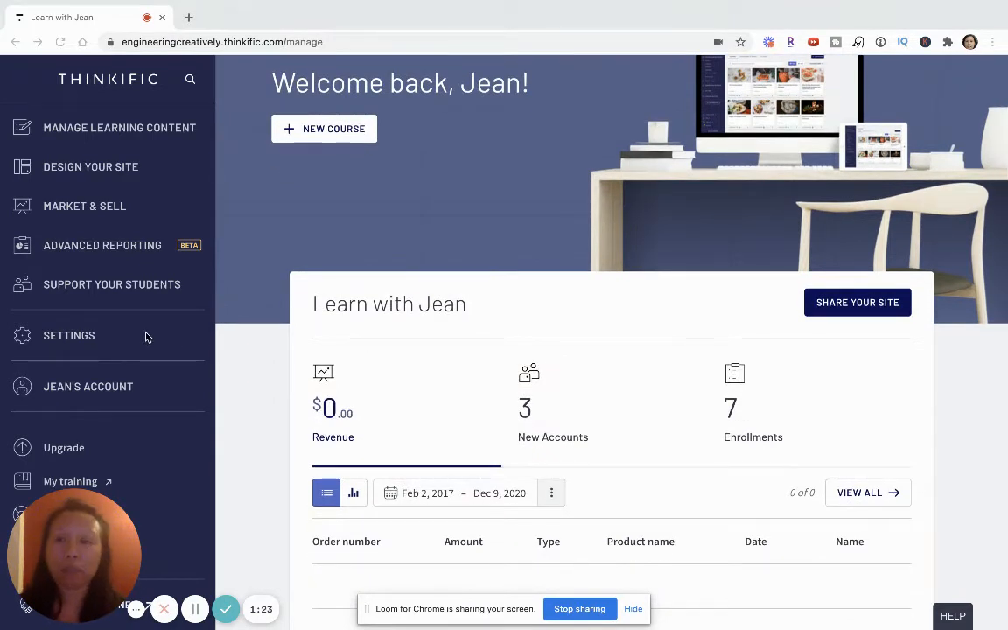
scroll(146, 337, down, 1)
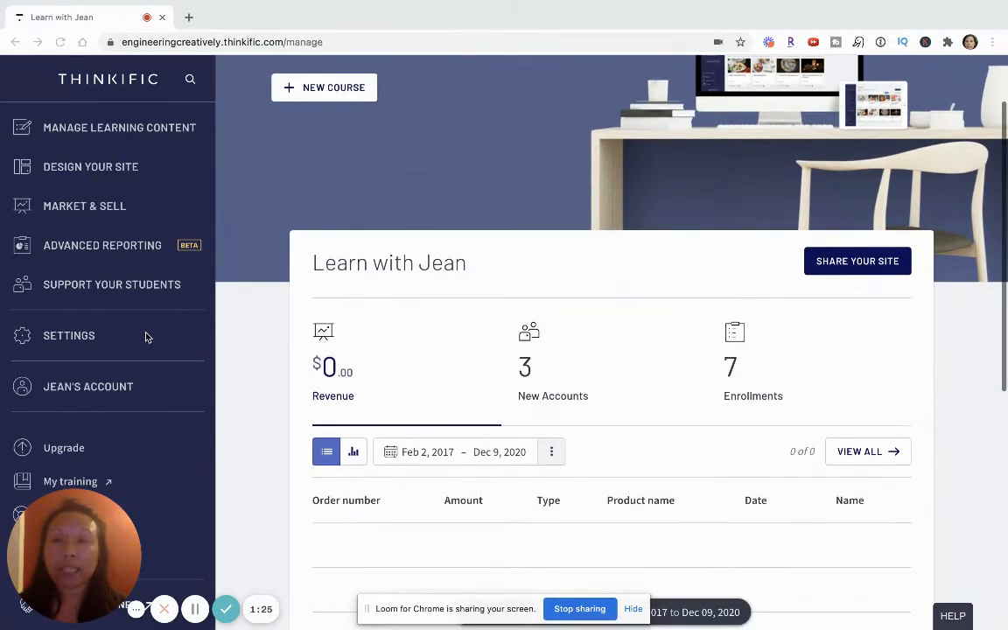
scroll(132, 338, down, 1)
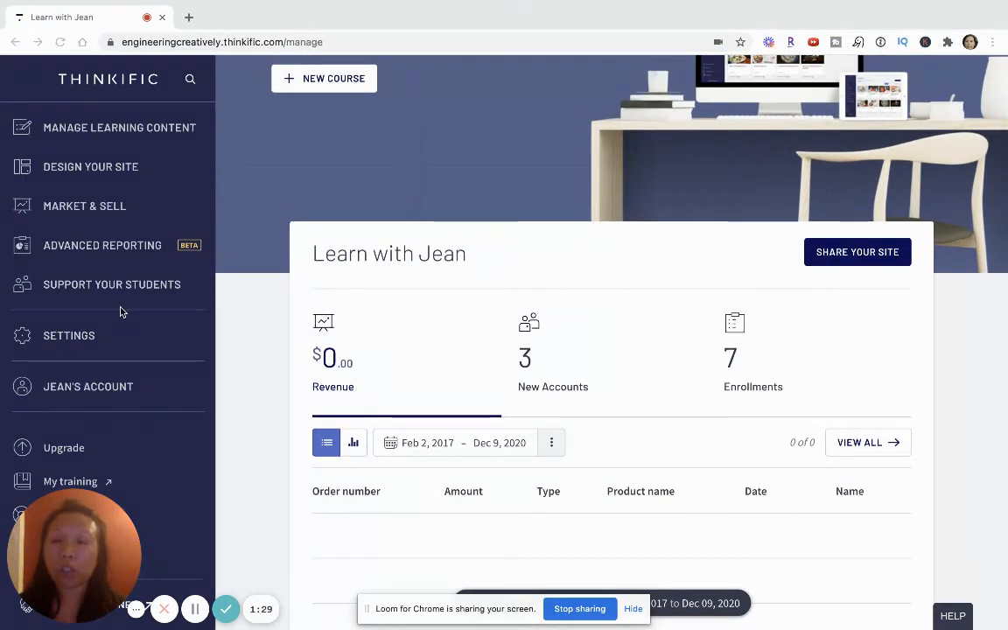
click(71, 291)
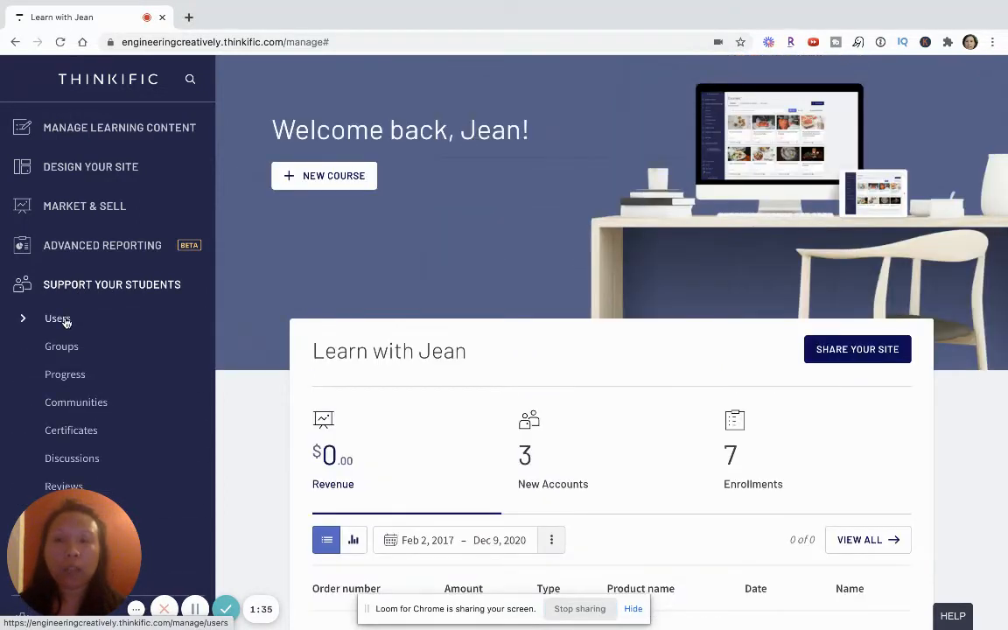
click(64, 322)
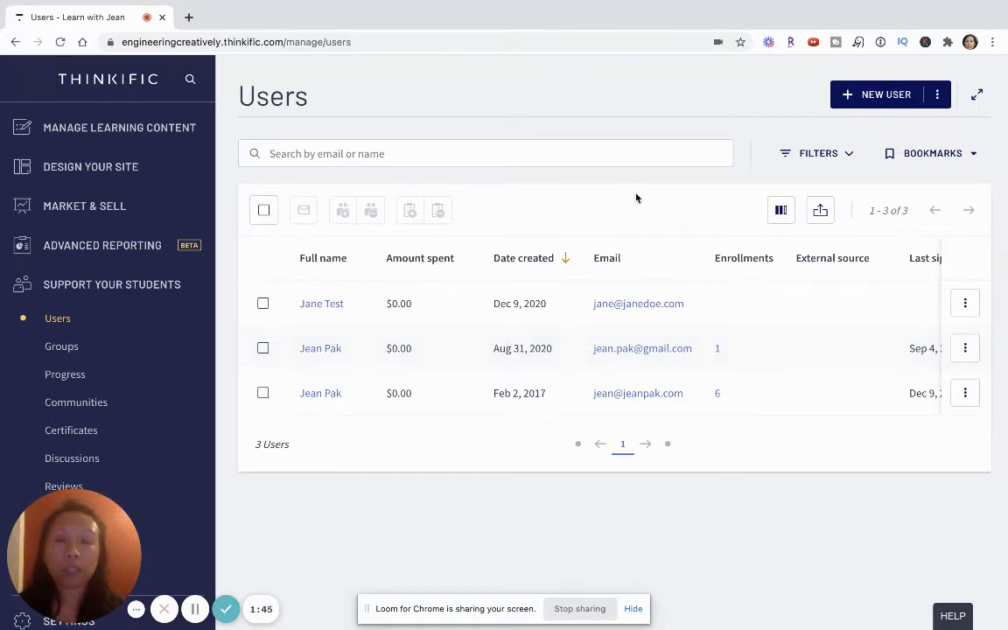
Filter the users list by enrollment status.
click(844, 162)
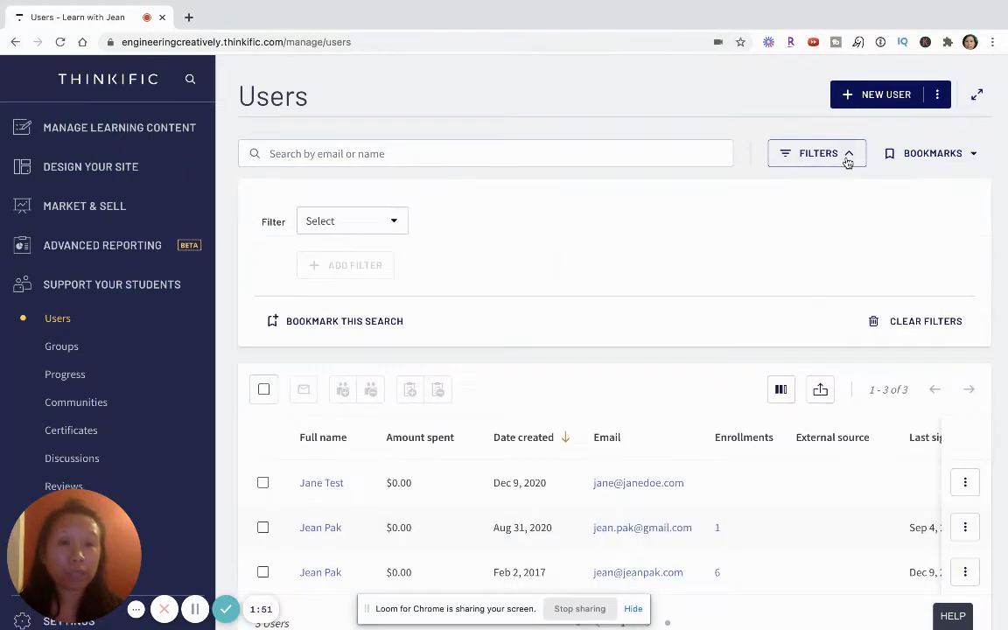
click(390, 223)
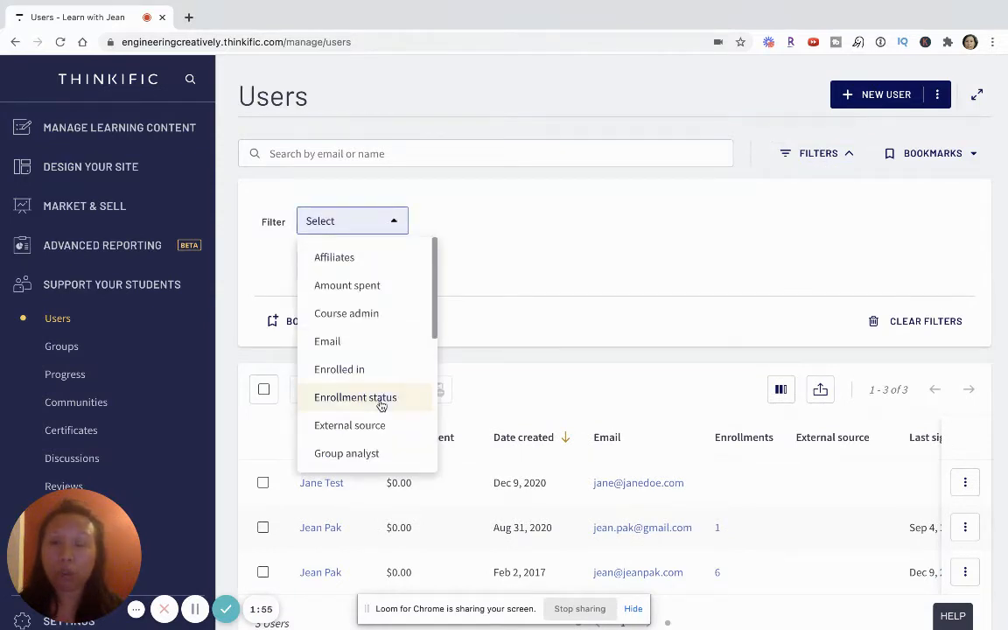
click(382, 399)
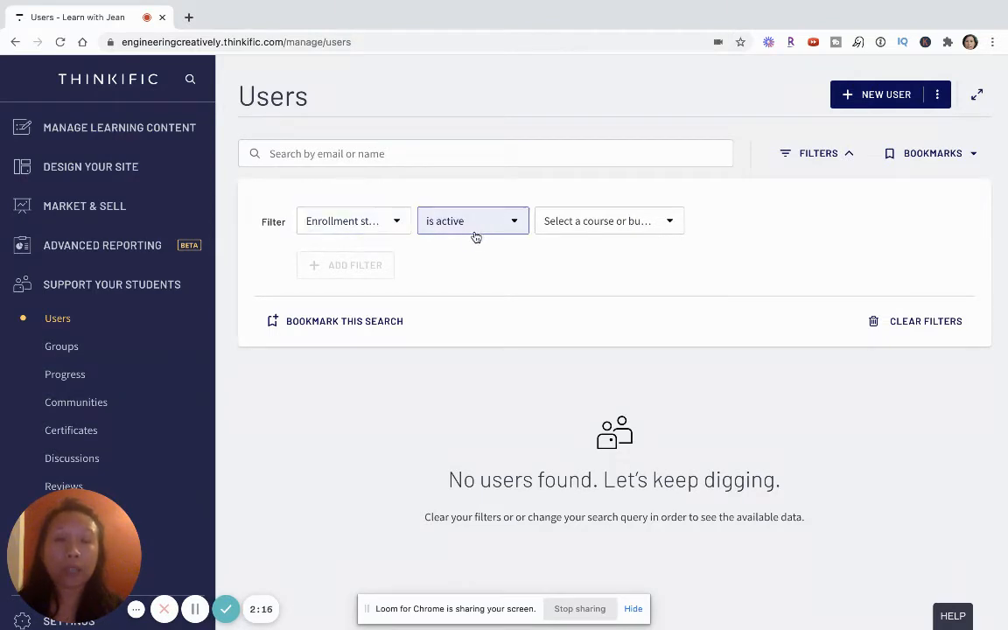
Set the enrollment status filter's condition to "is expired" and review the matching users.
click(362, 225)
click(375, 229)
click(365, 226)
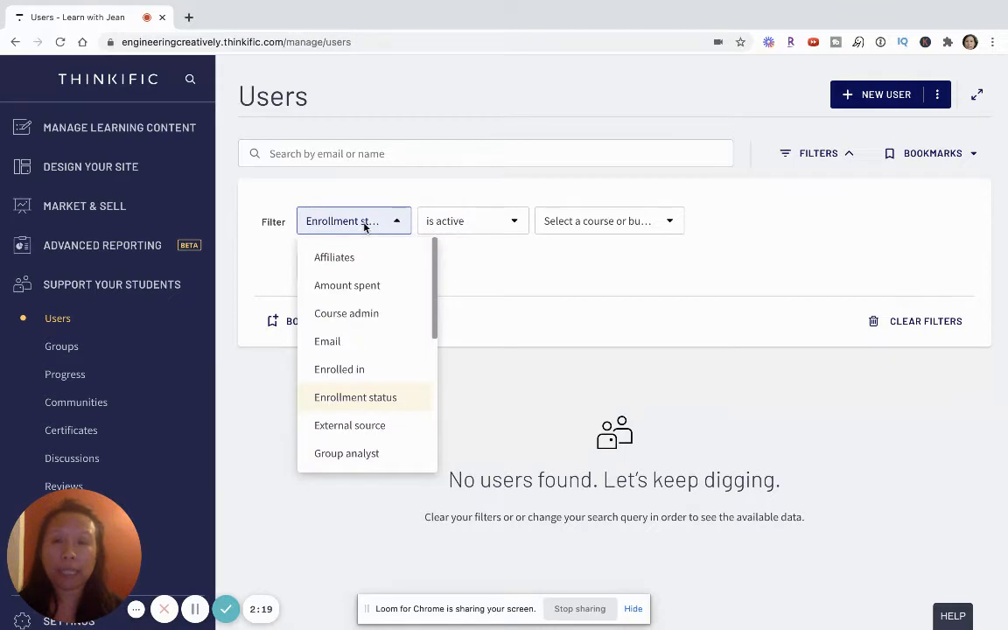
click(365, 226)
click(440, 226)
click(453, 284)
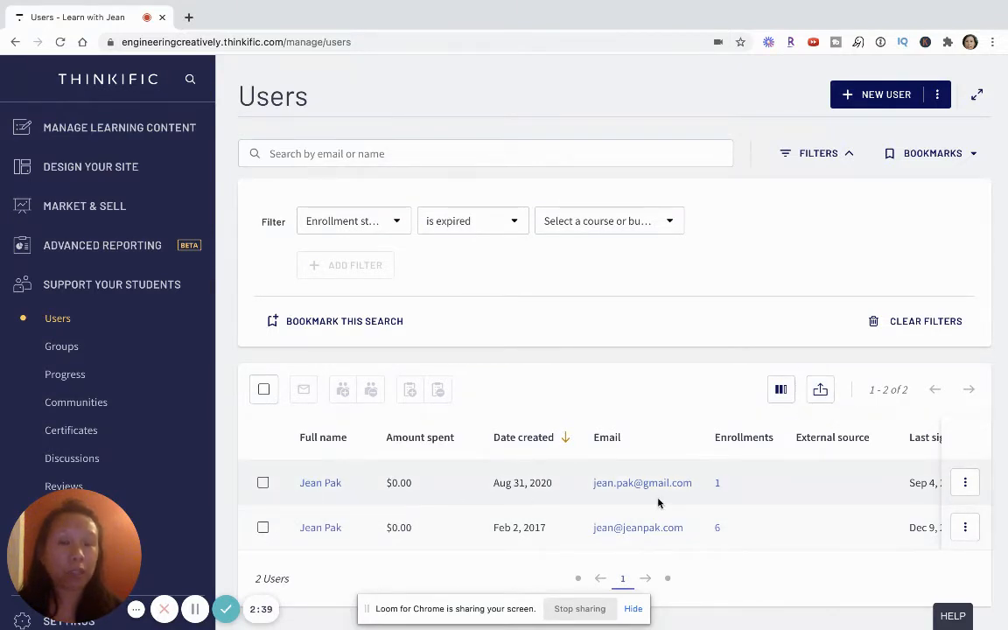
scroll(700, 500, right, 2)
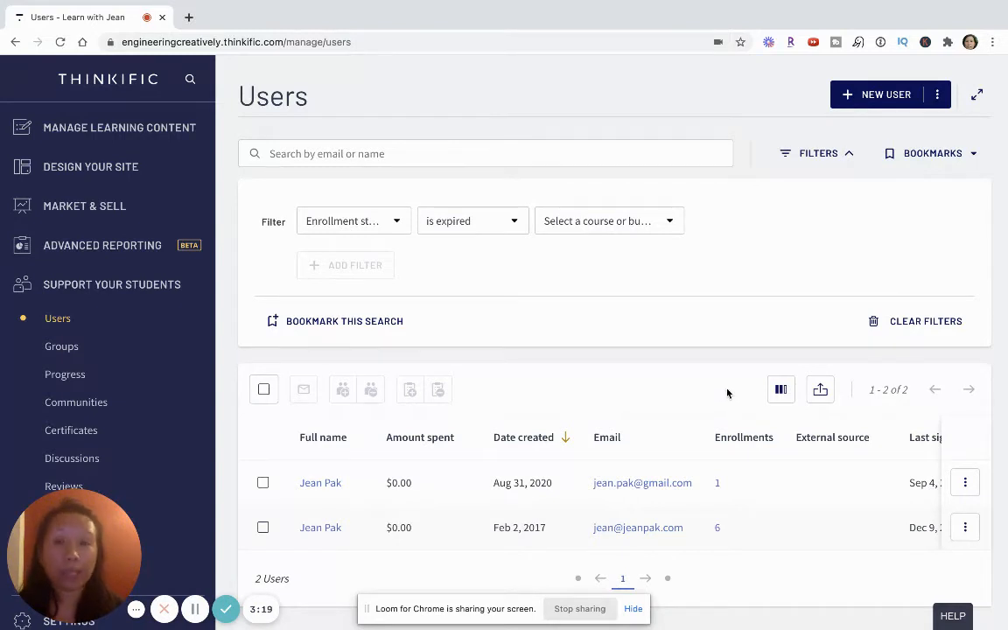
Select all users in the filtered list and start an email to them.
click(264, 389)
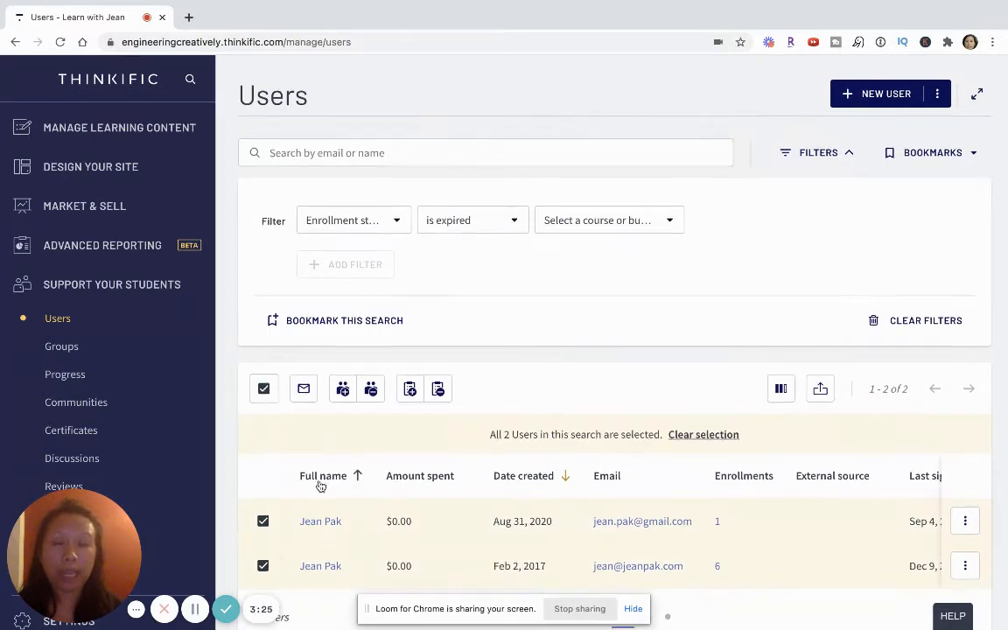
scroll(320, 485, down, 1)
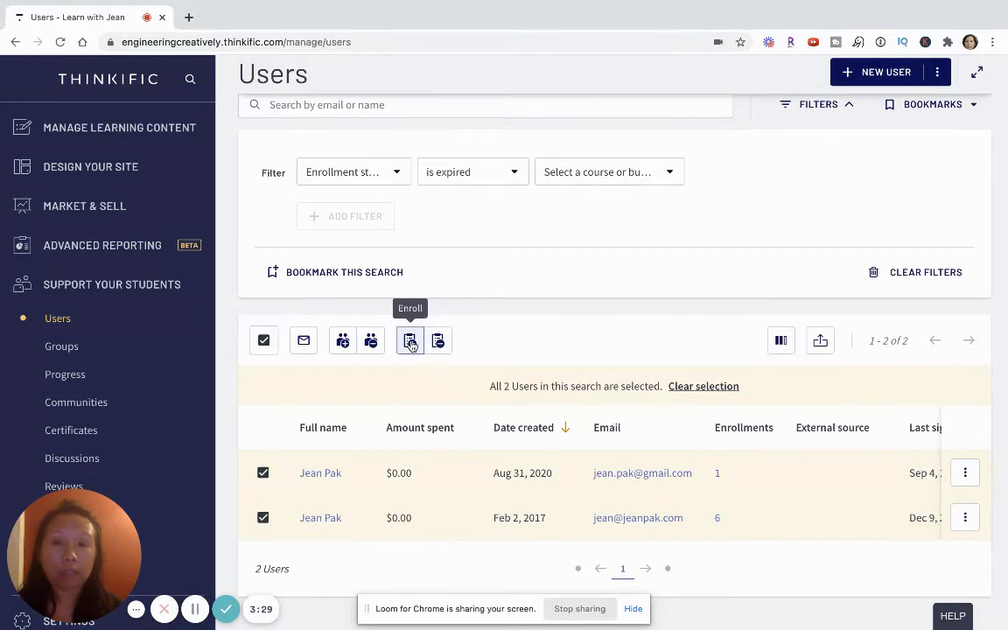
click(304, 343)
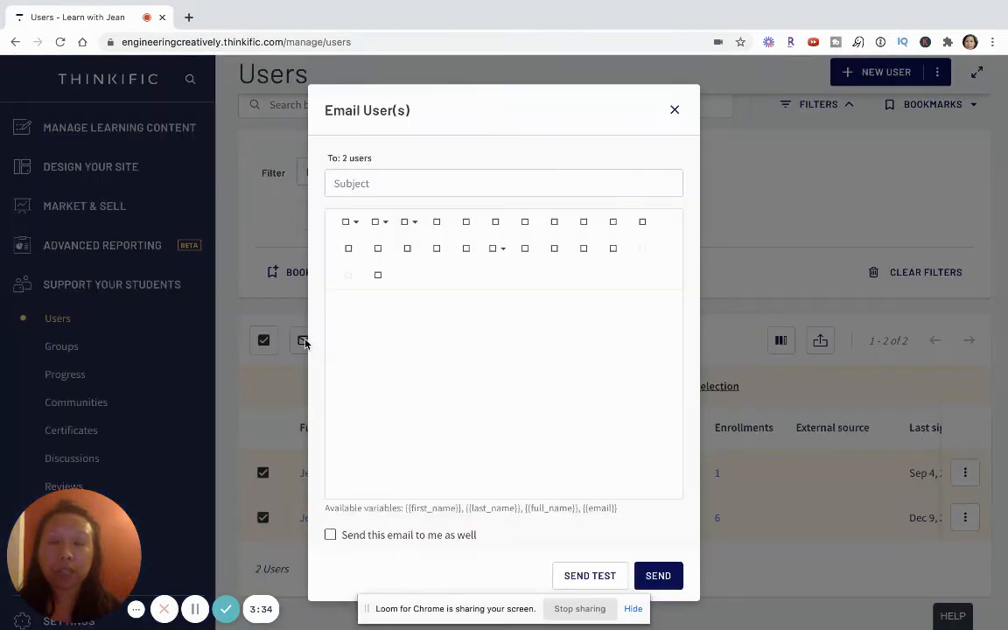
Set the email's subject to "Didnt finish the checkout process".
click(455, 183)
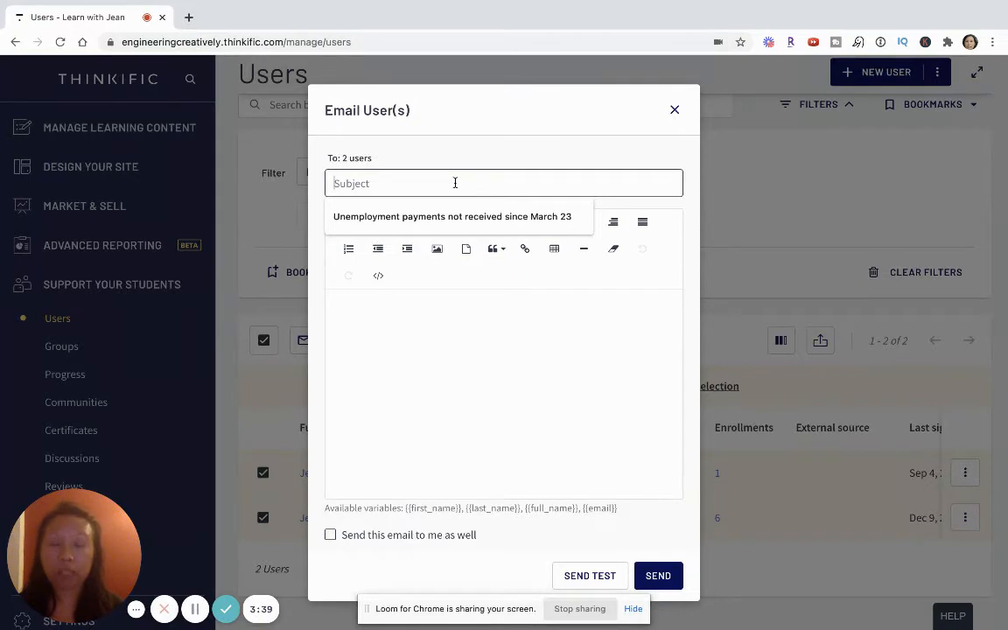
text(Didnt finish t)
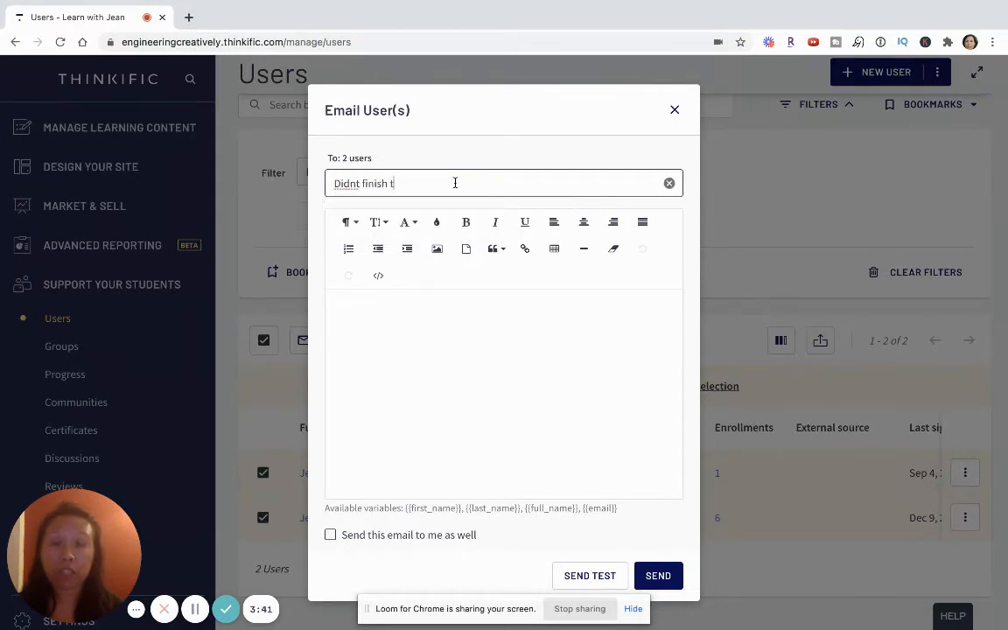
text(he checkout proces)
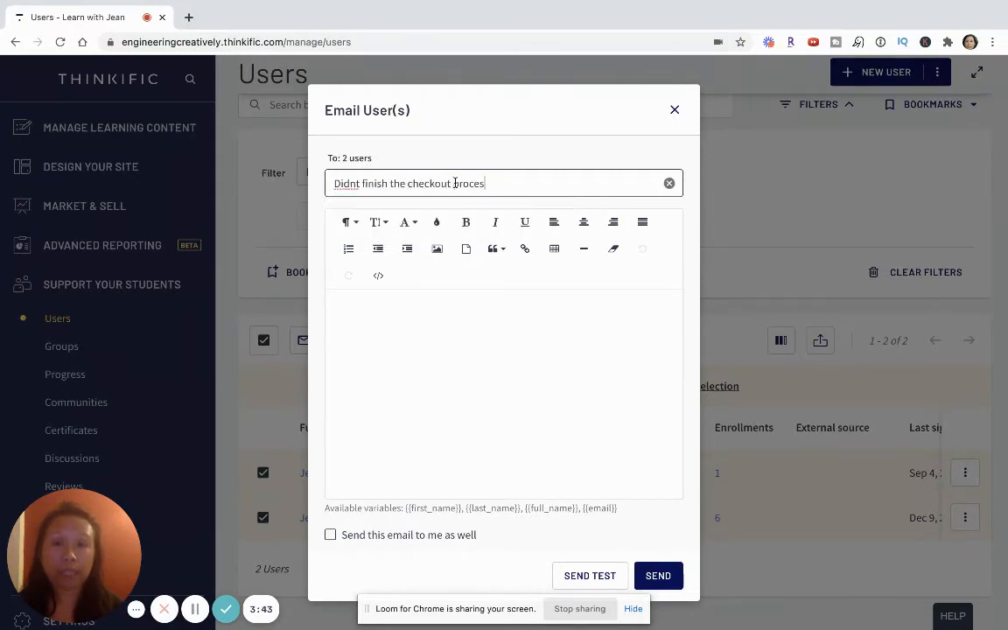
text(s)
Begin the email body with the greeting "Hi {first_name},".
click(458, 316)
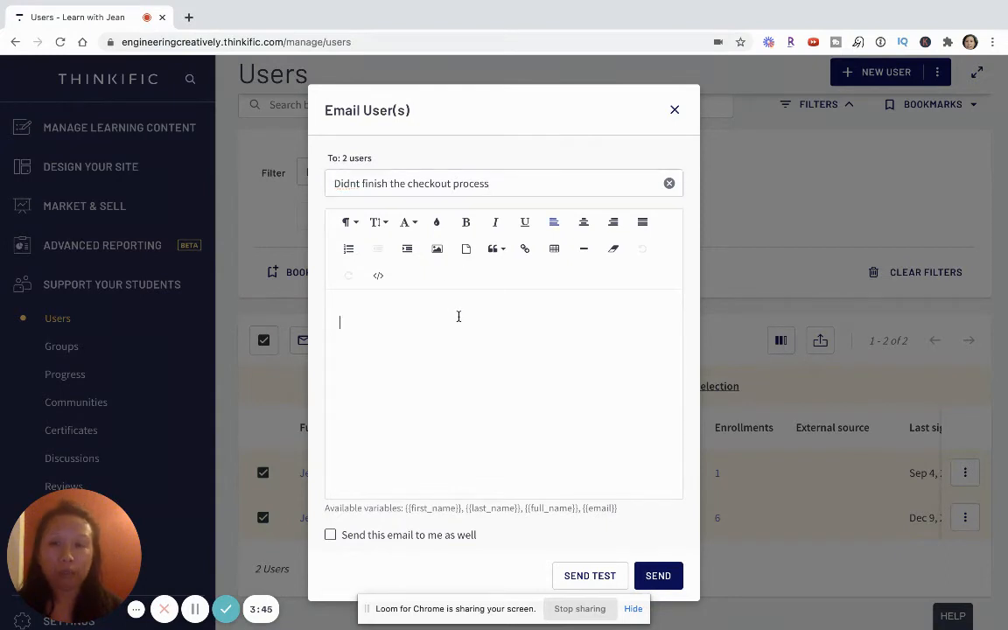
text(H)
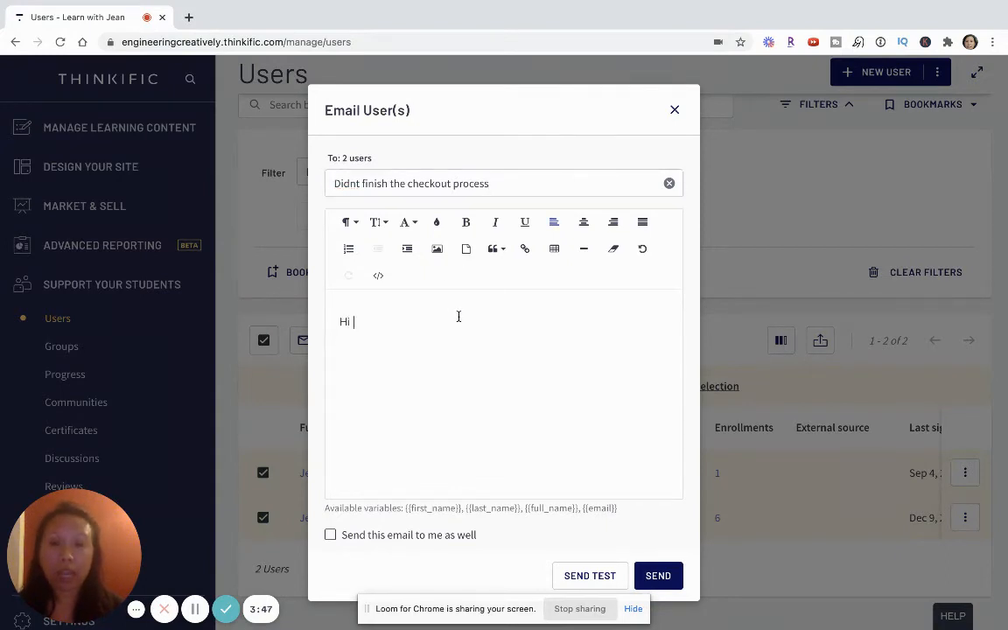
text(i )
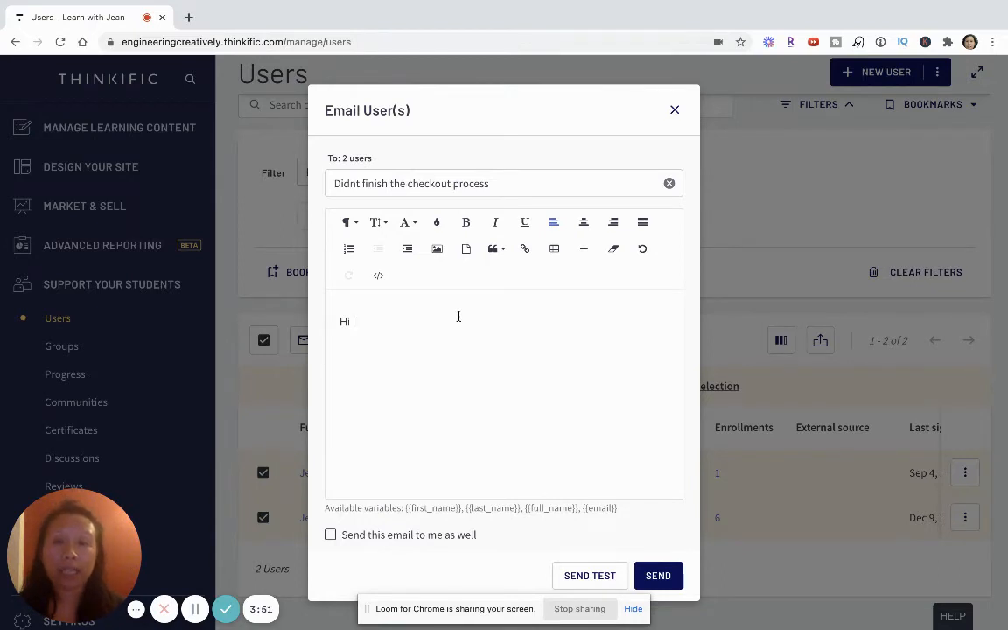
text({)
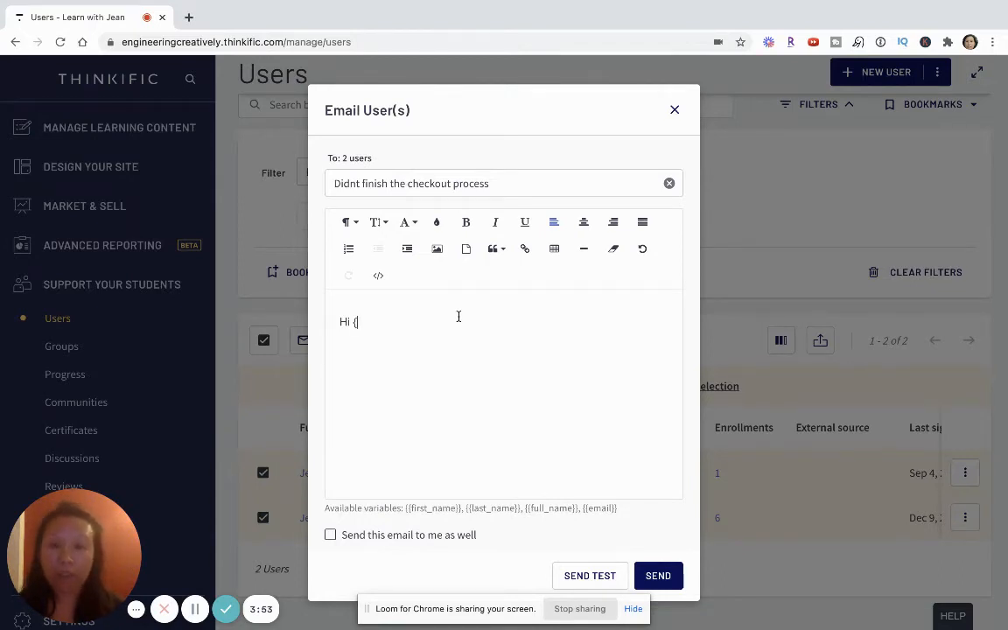
text(first_n)
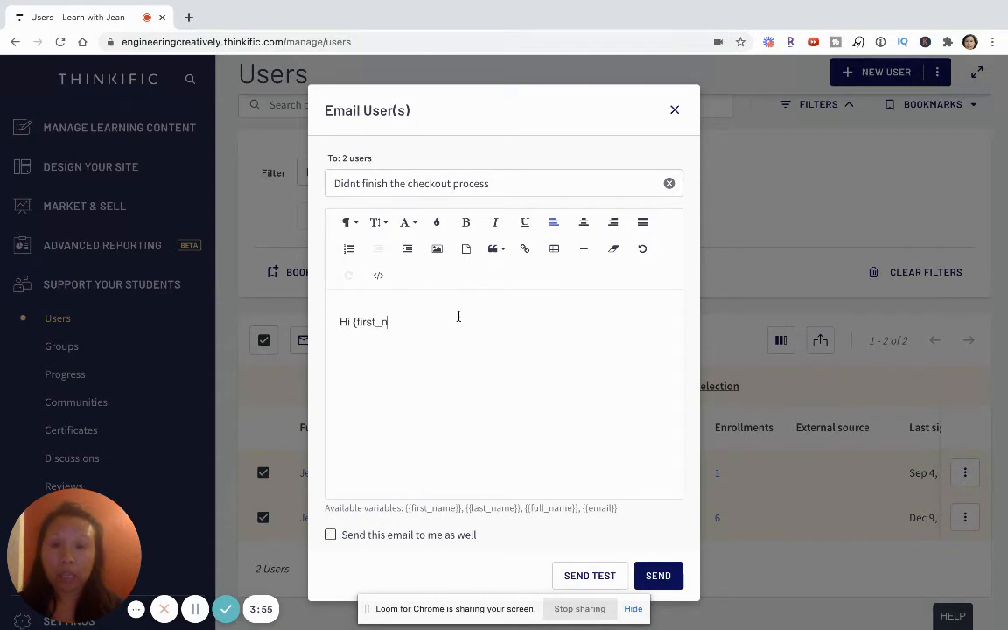
text(ame},)
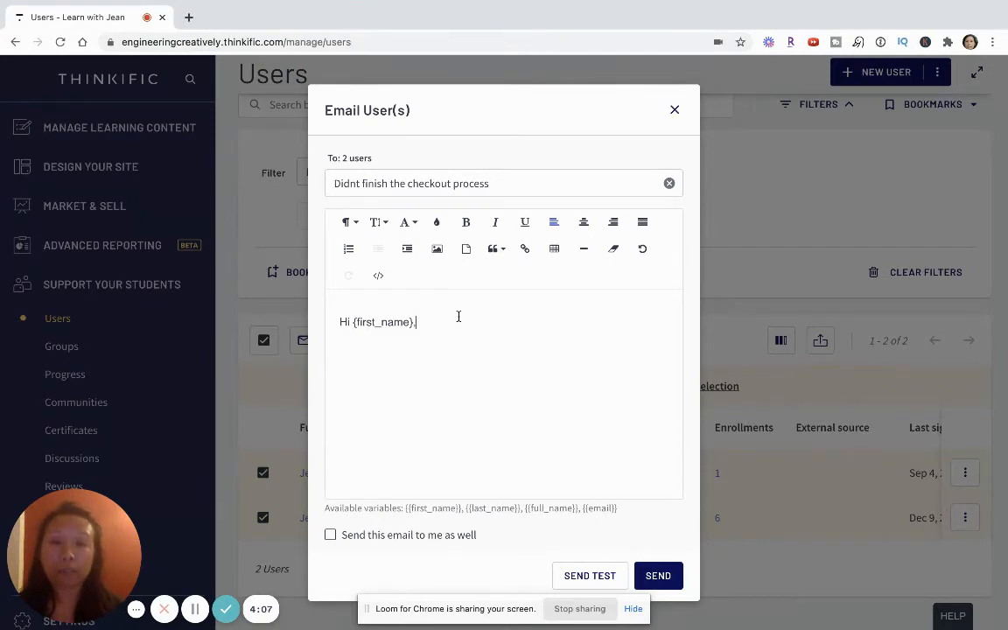
Add the paragraph "I noticed you signed up for my Thinkific site but didnt complete the checkout process." below the greeting.
text(I noticed you )
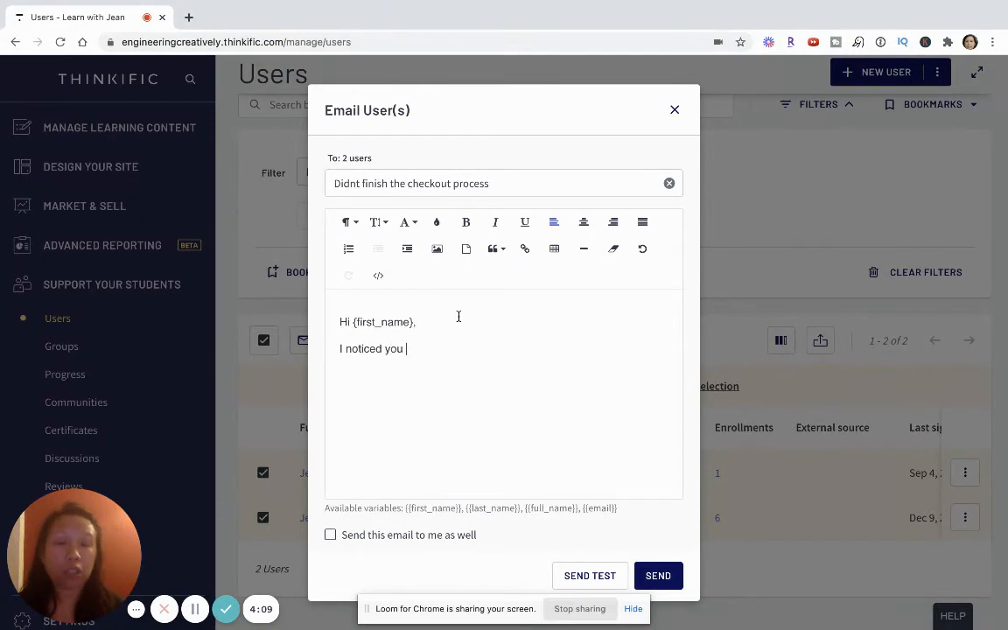
text(signed up for my Thinkific si)
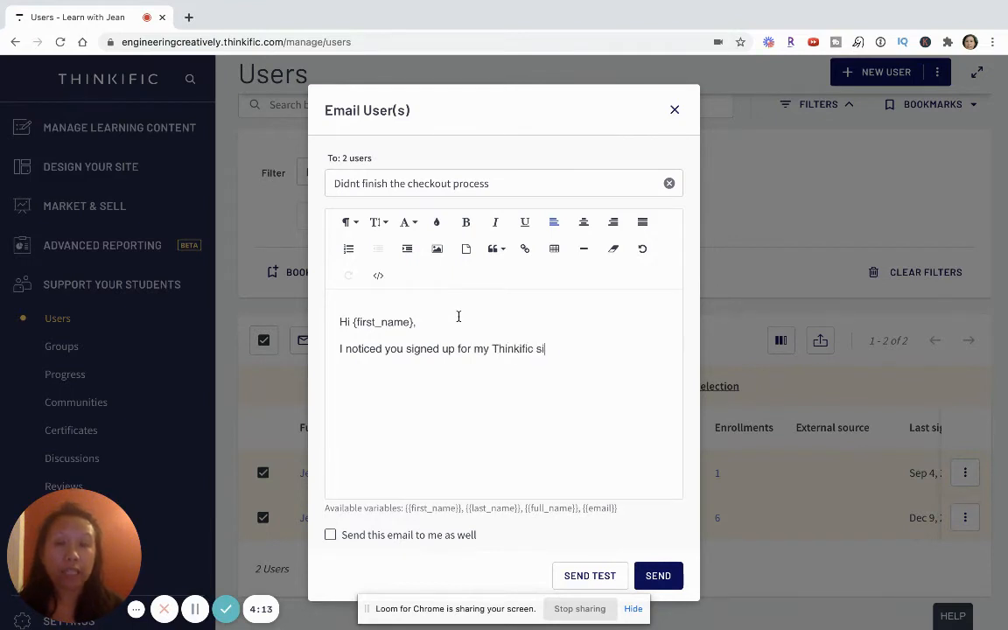
text(te but didnt complete )
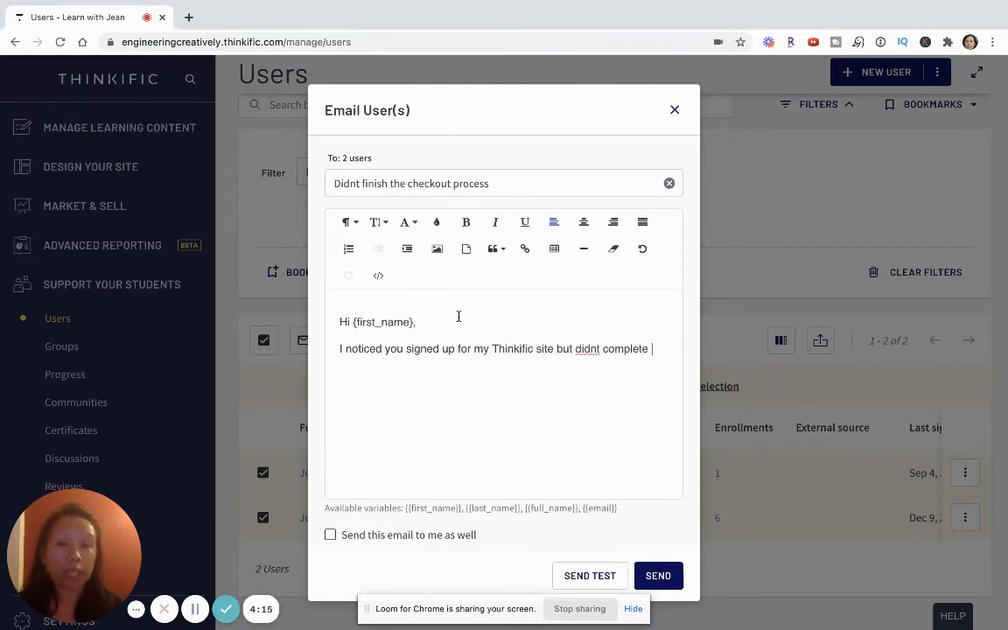
text(the checkout process.)
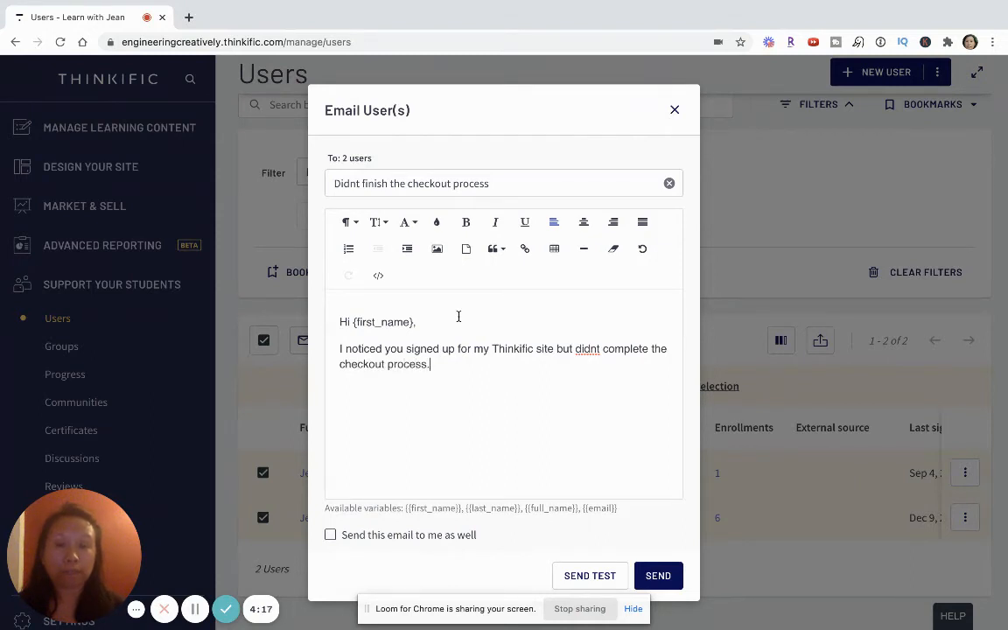
Add a paragraph reading "If you have any questions, please feel free to reach out. Otherwise, here is the link to finish the checkout process.".
key(Return)
text(If yo)
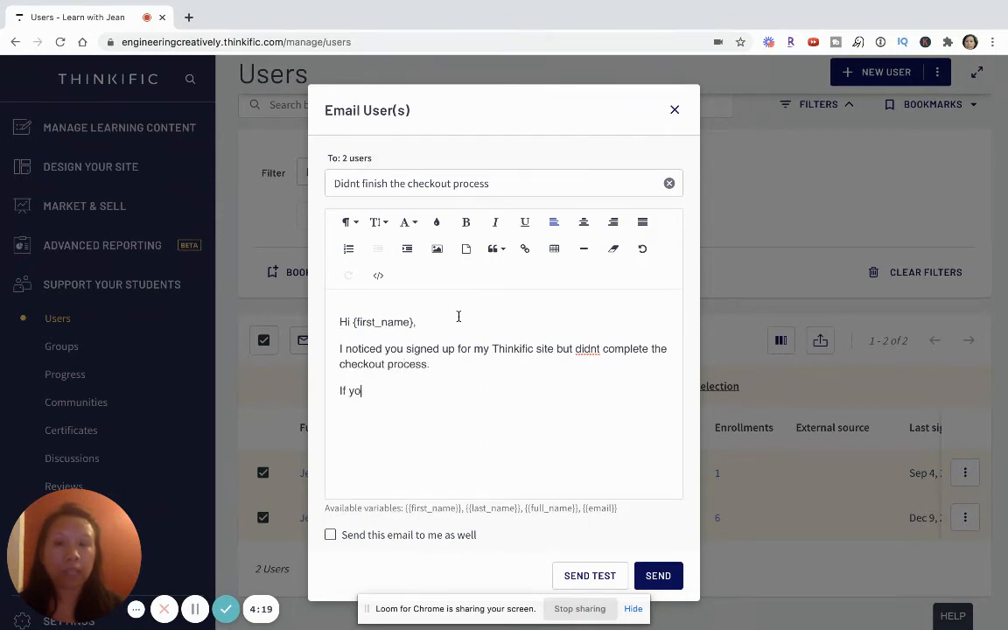
text(u have any que)
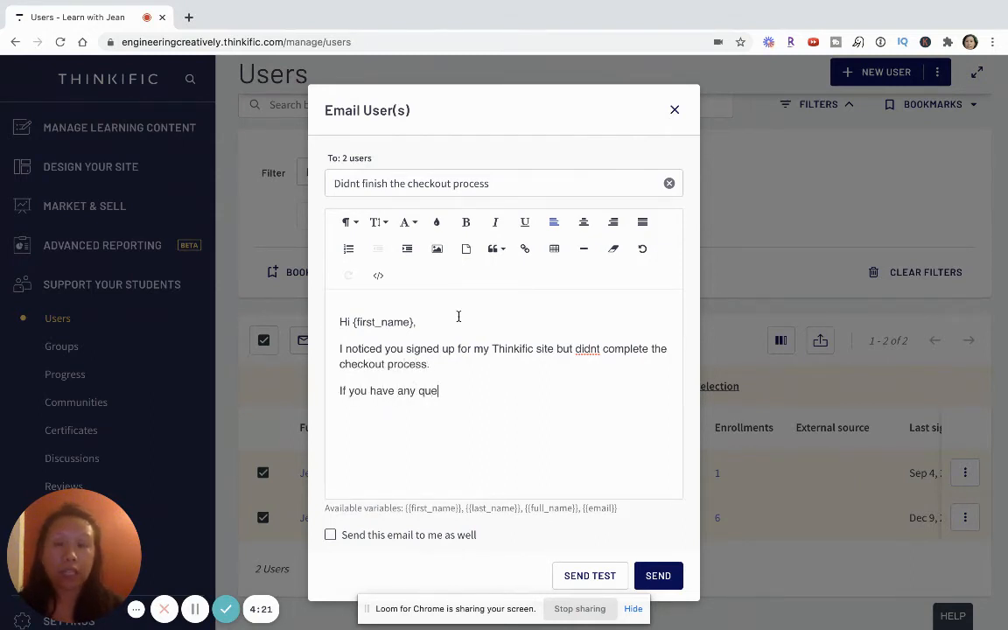
text(stions, please feel freet o)
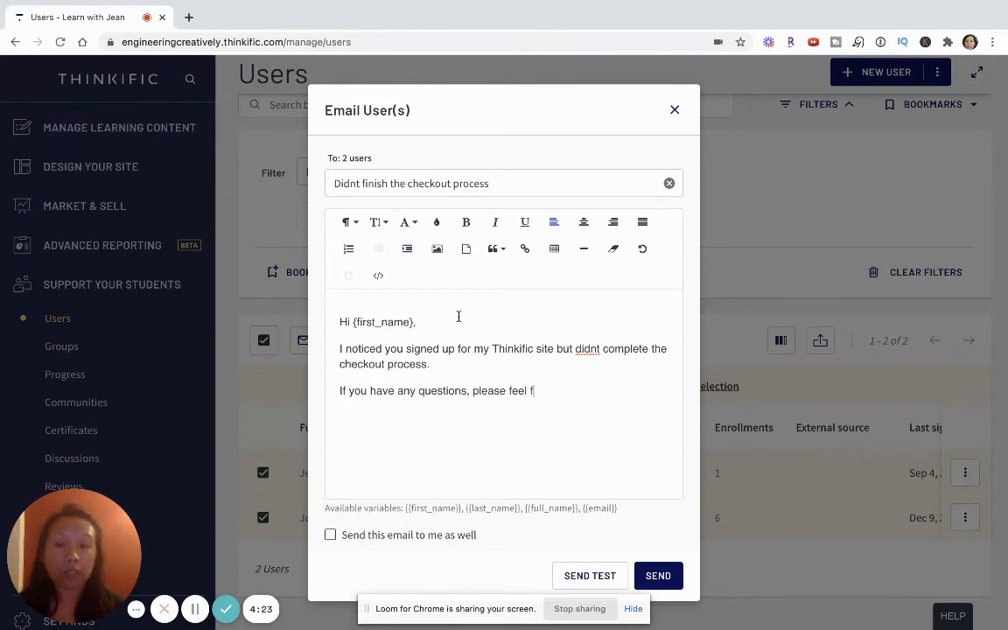
key(BackSpace)
text(to reach out. Othe)
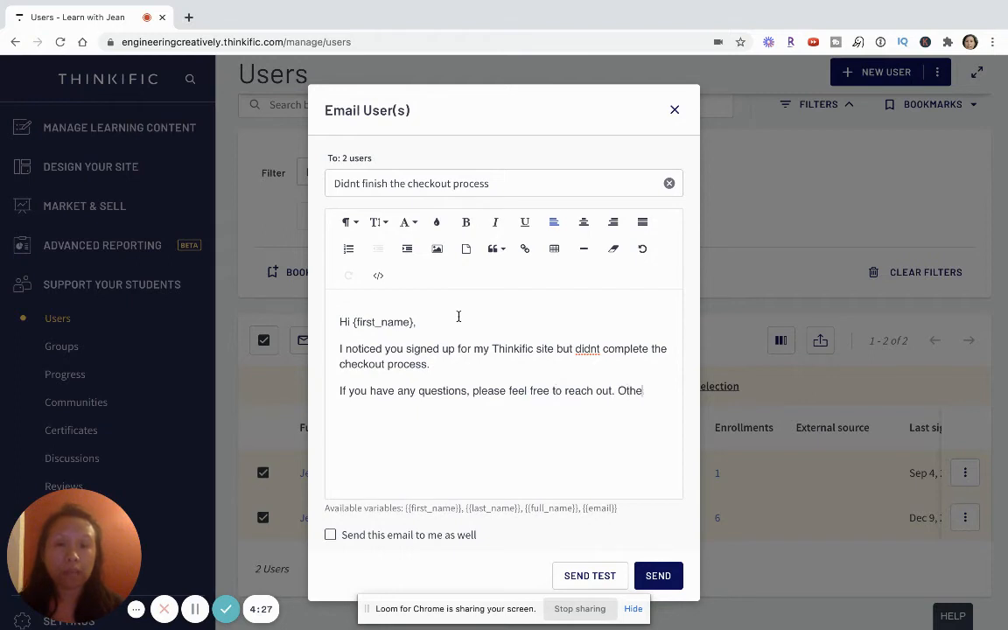
text(rwise, here is )
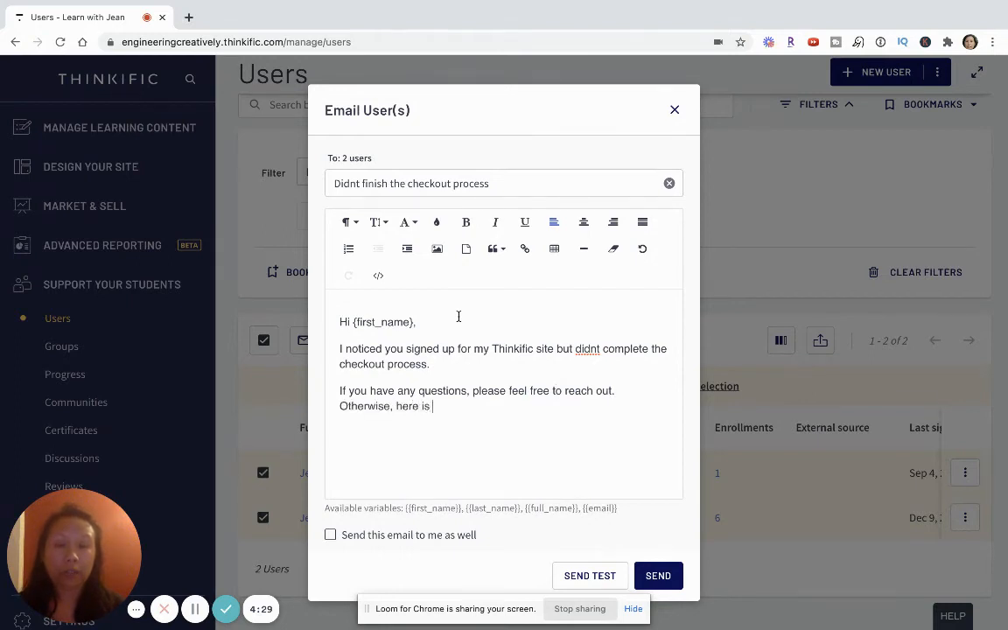
text(the link to finish)
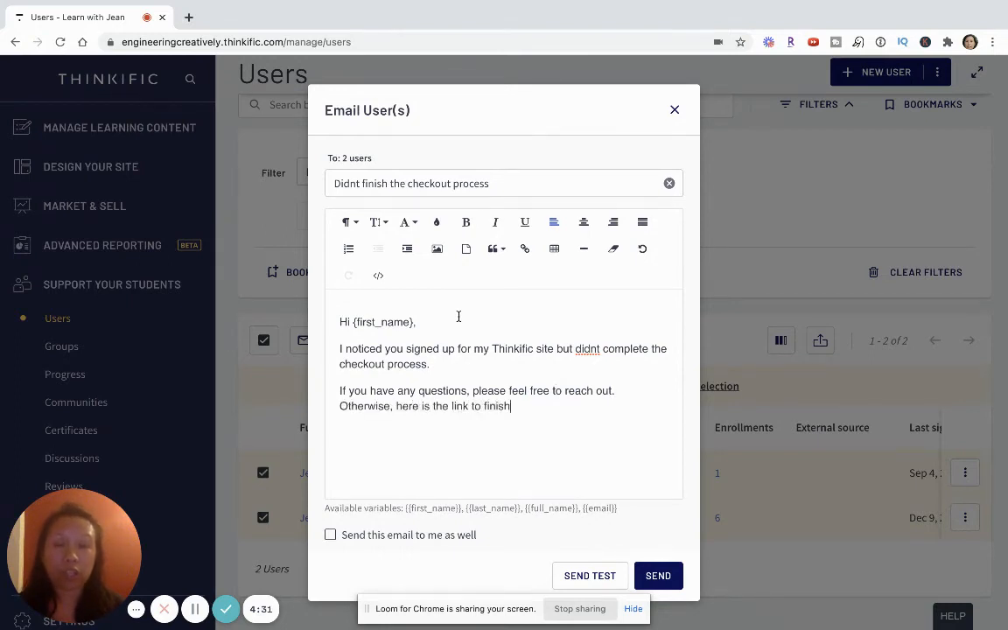
text( the checkout process.)
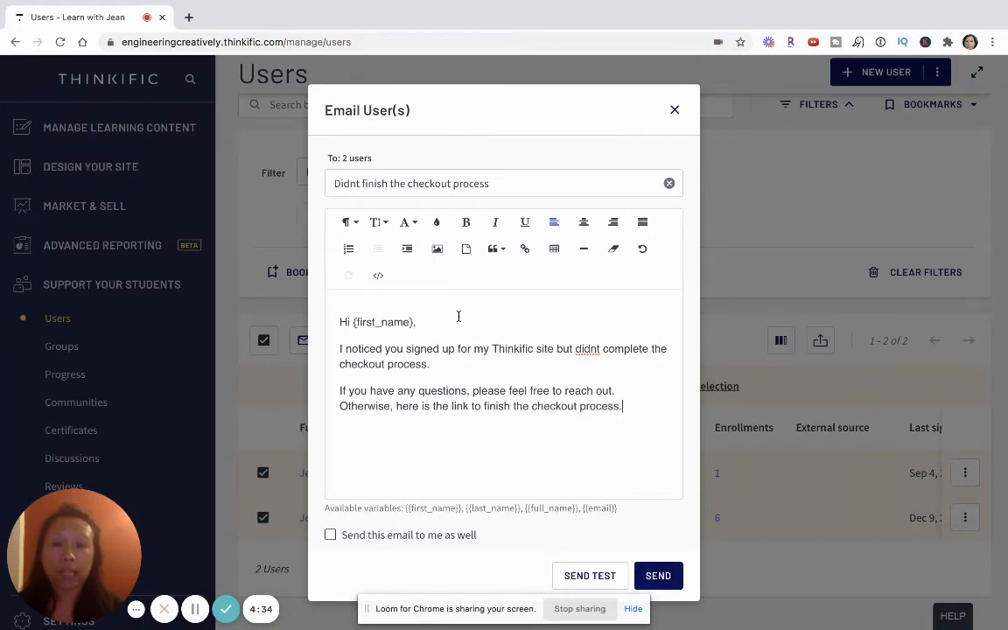
Link the word "link" in the last paragraph of the email body to the URL engineeringcreative.link.
double_click(467, 407)
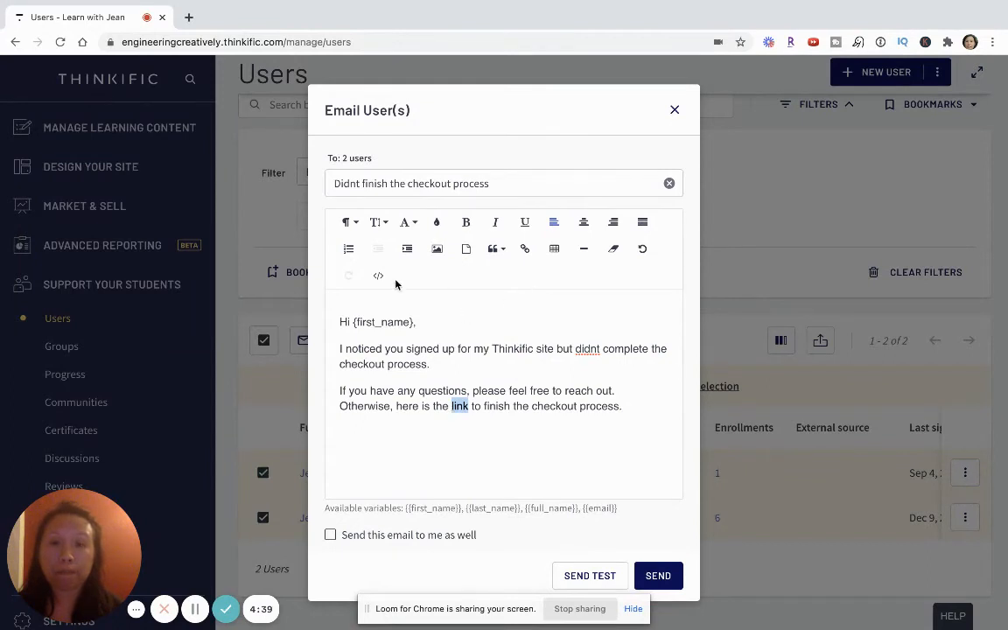
click(524, 250)
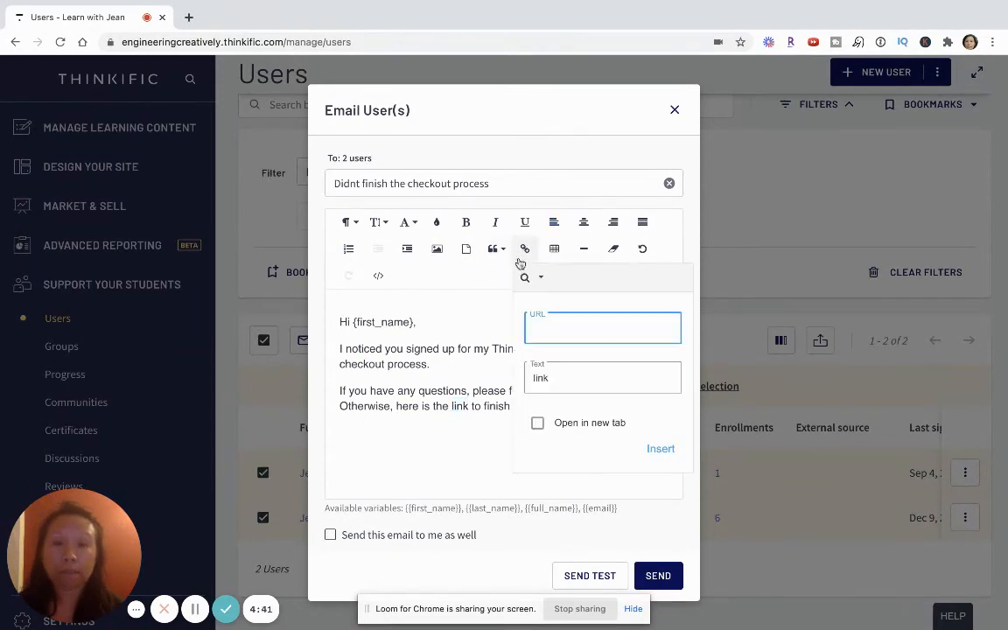
text(enginne)
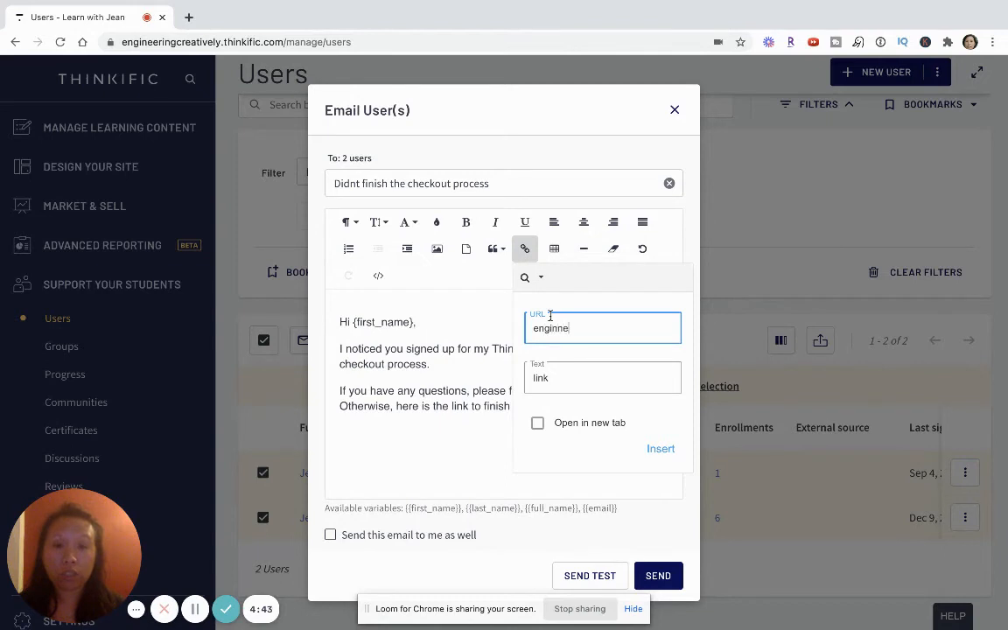
key(BackSpace)
key(BackSpace)
text(eering c)
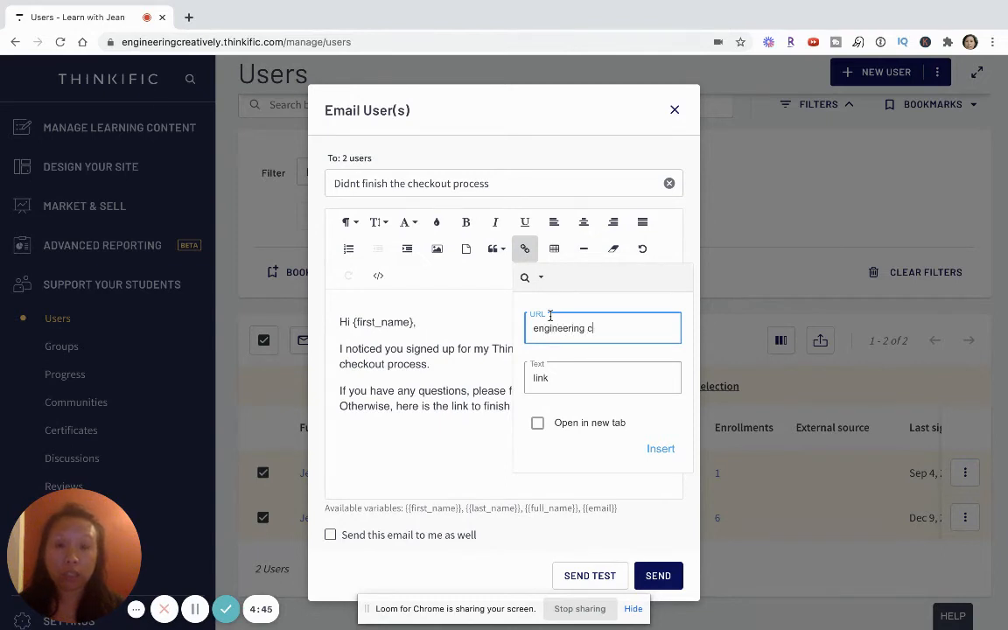
text(rea)
key(BackSpace)
key(BackSpace)
key(BackSpace)
text(reative.link)
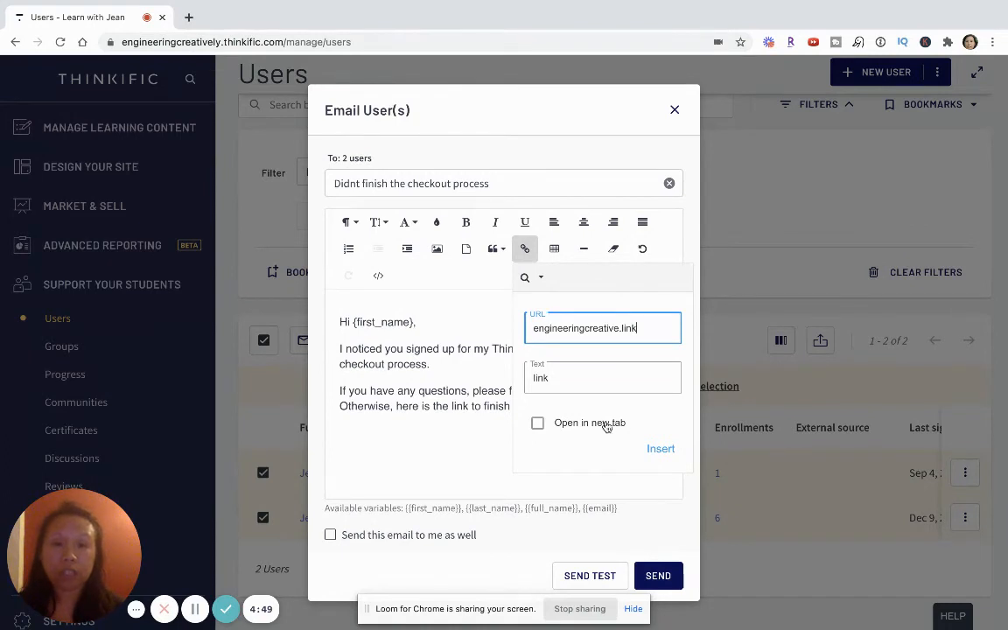
click(661, 452)
Add the sender's first name as a sign-off below the last paragraph, leaving a blank line between them.
click(649, 411)
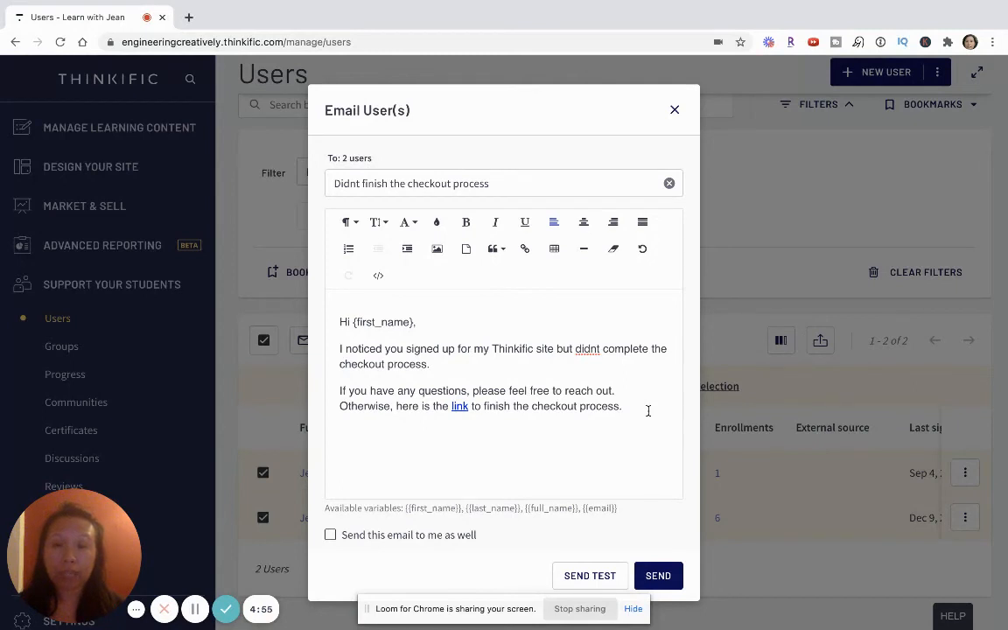
key(Return)
key(Return)
text(Jean)
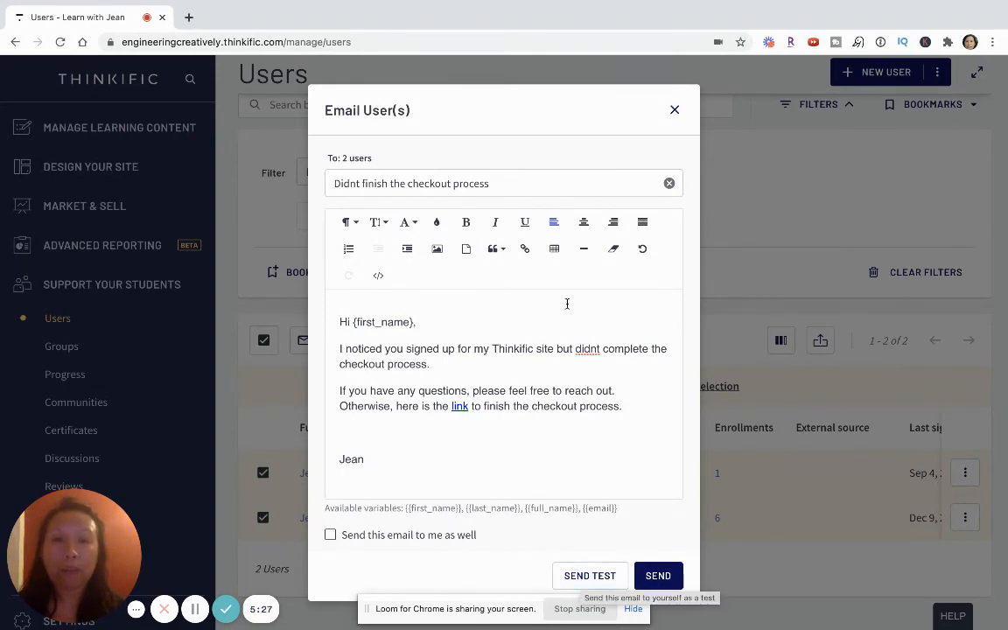
Close the email draft without sending it and export the selected expired-enrollment users to a CSV file.
click(675, 110)
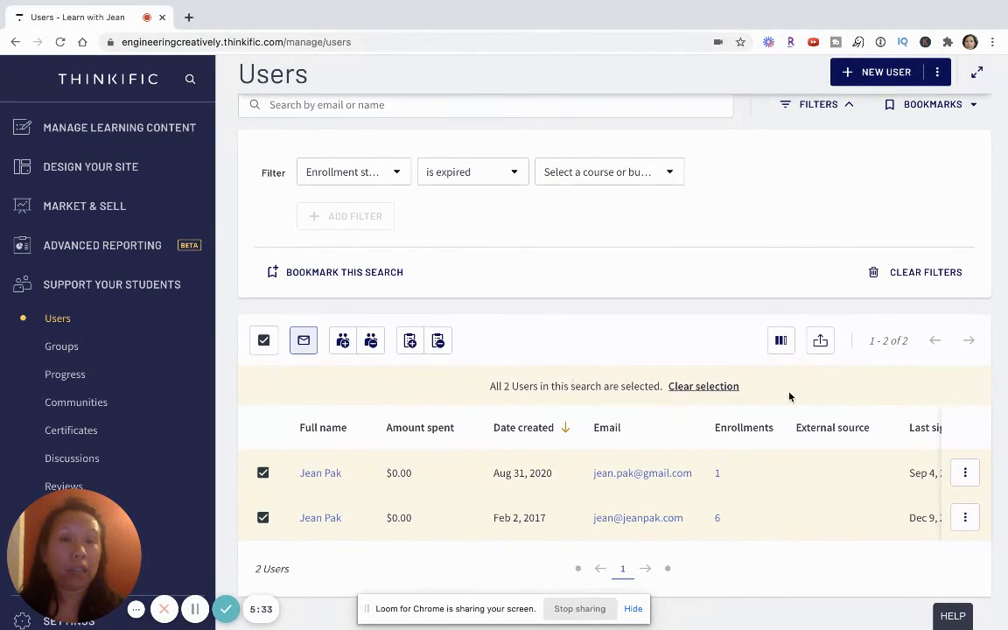
click(823, 343)
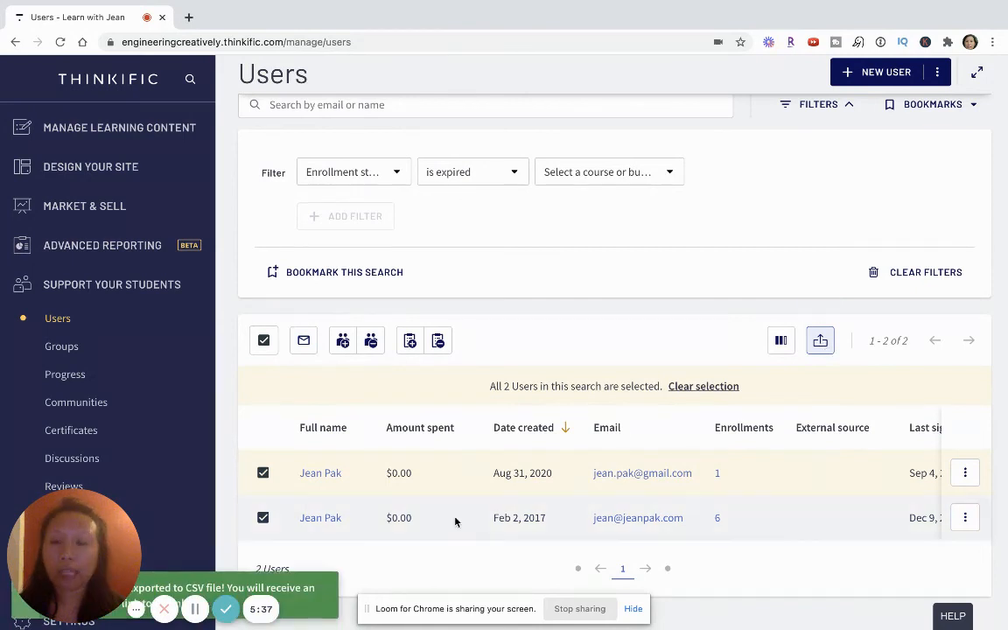
drag(114, 540, 354, 392)
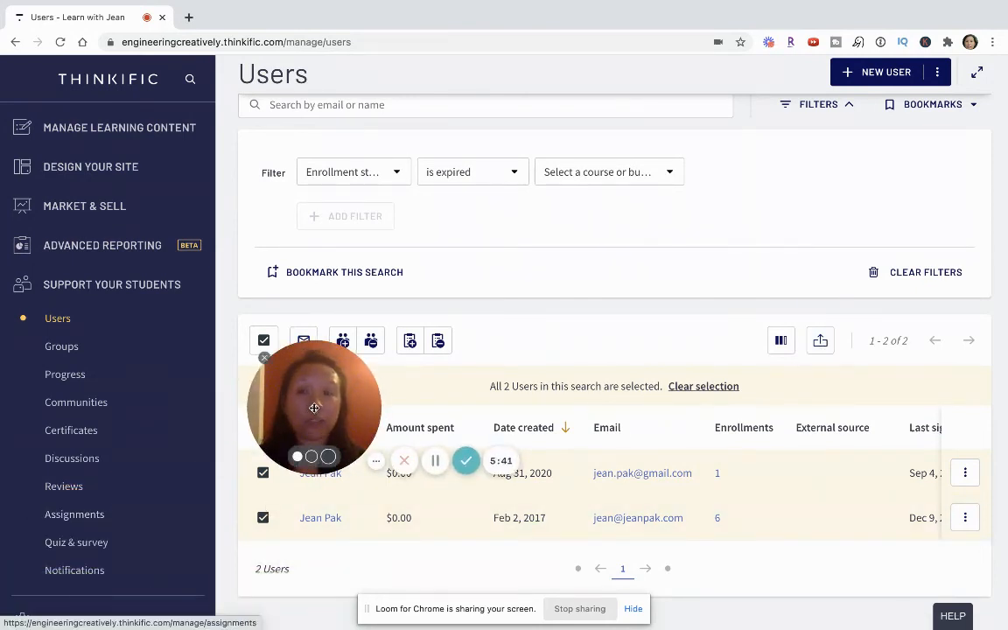
drag(314, 408, 95, 536)
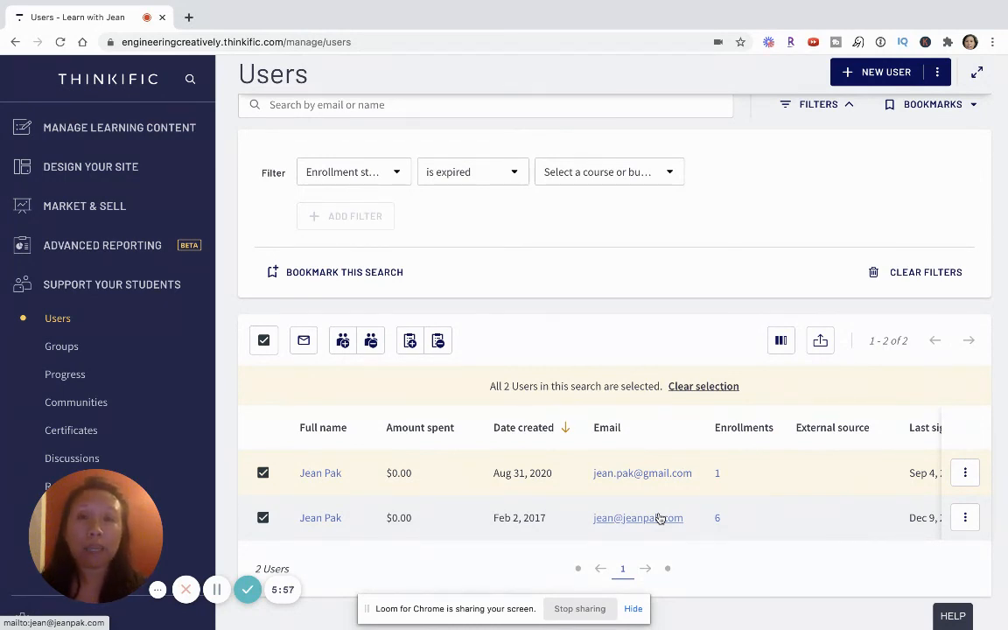
scroll(687, 452, up, 1)
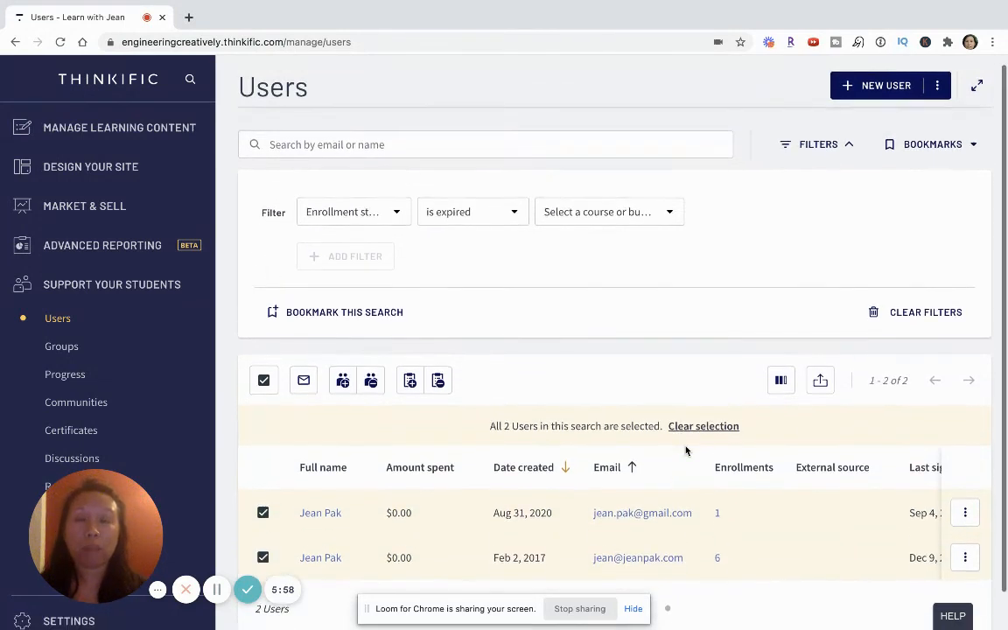